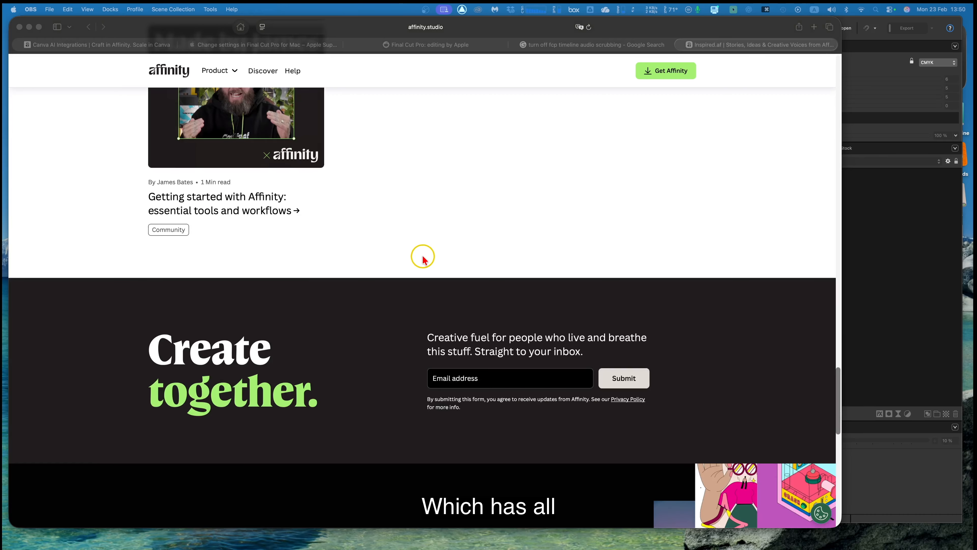
Switch from the browser to Affinity and minimize the browser window showing the inspired.af blog.
scroll(424, 258, up, 6)
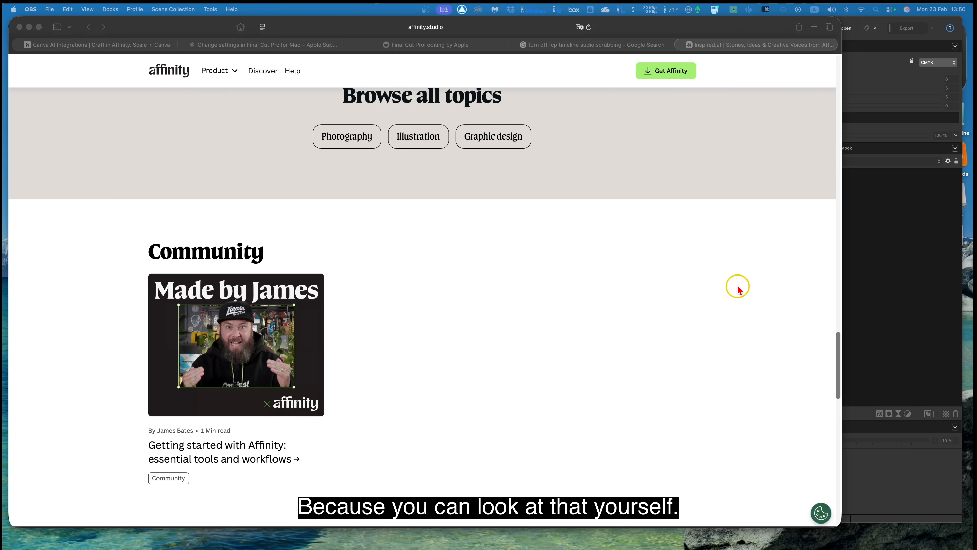
click(839, 359)
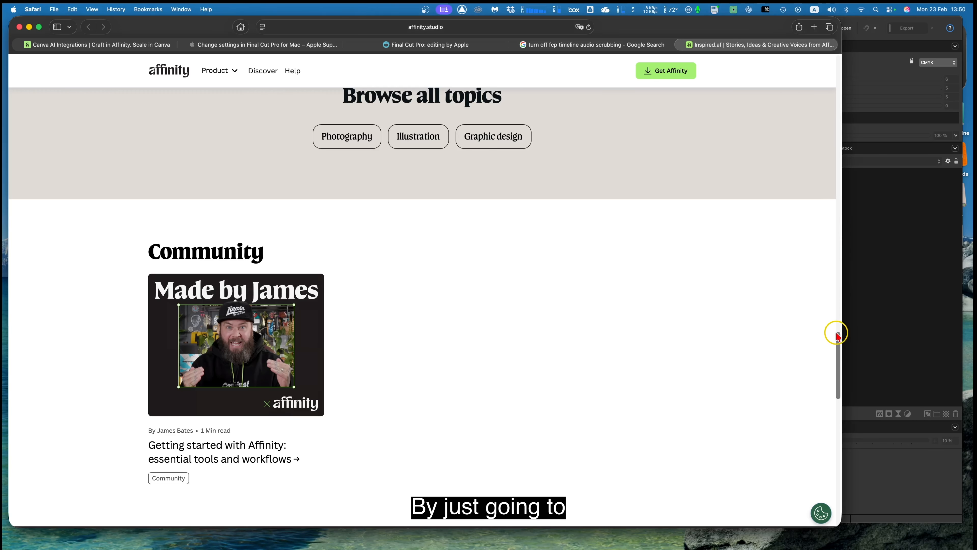
drag(838, 338, 823, 31)
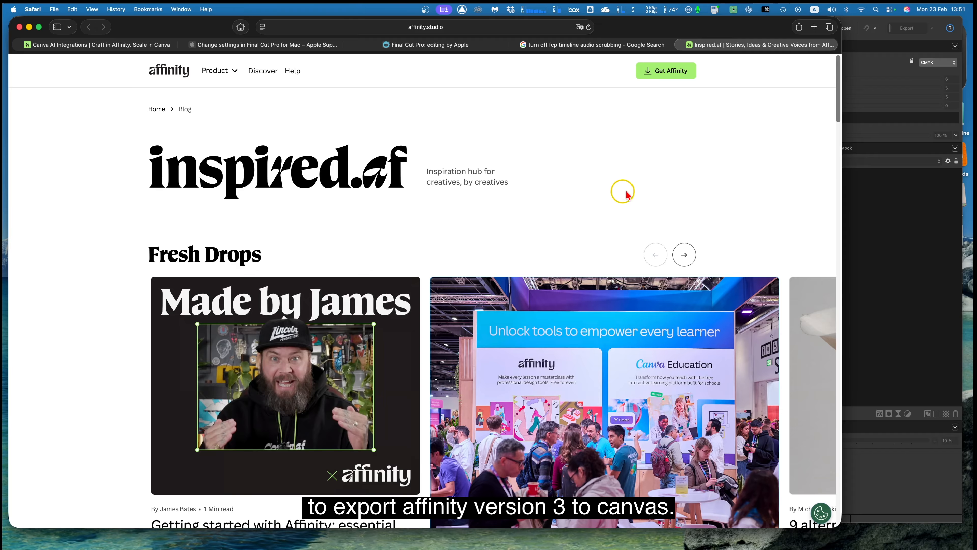
click(876, 214)
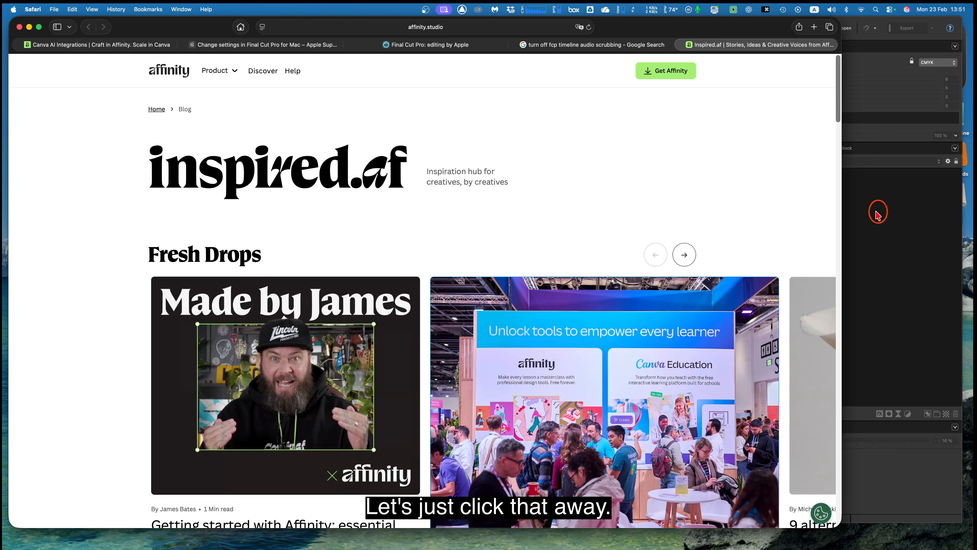
click(334, 197)
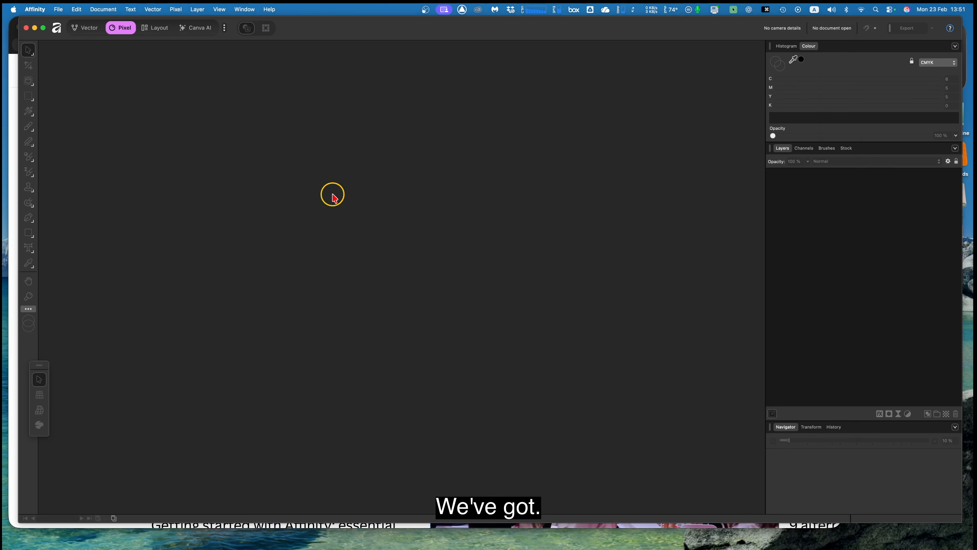
drag(319, 33, 312, 31)
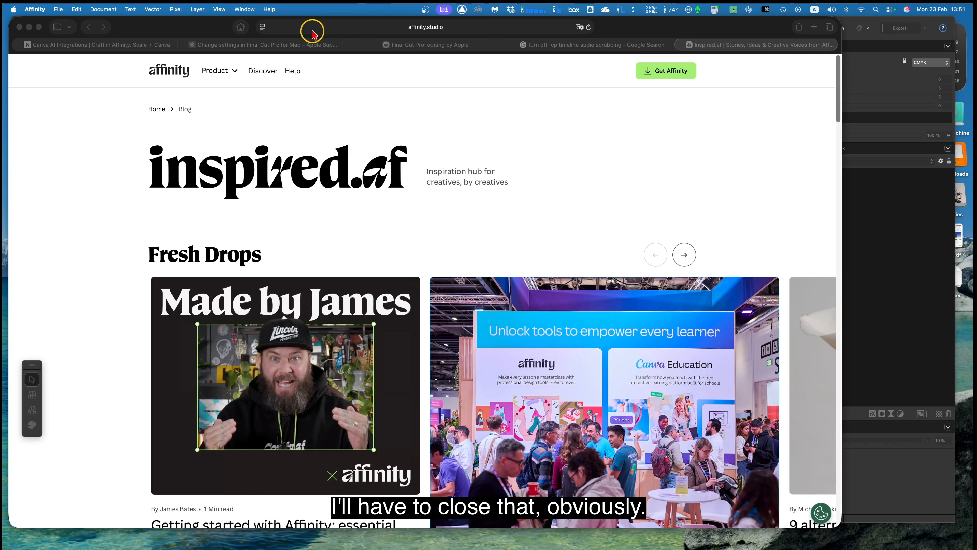
click(28, 29)
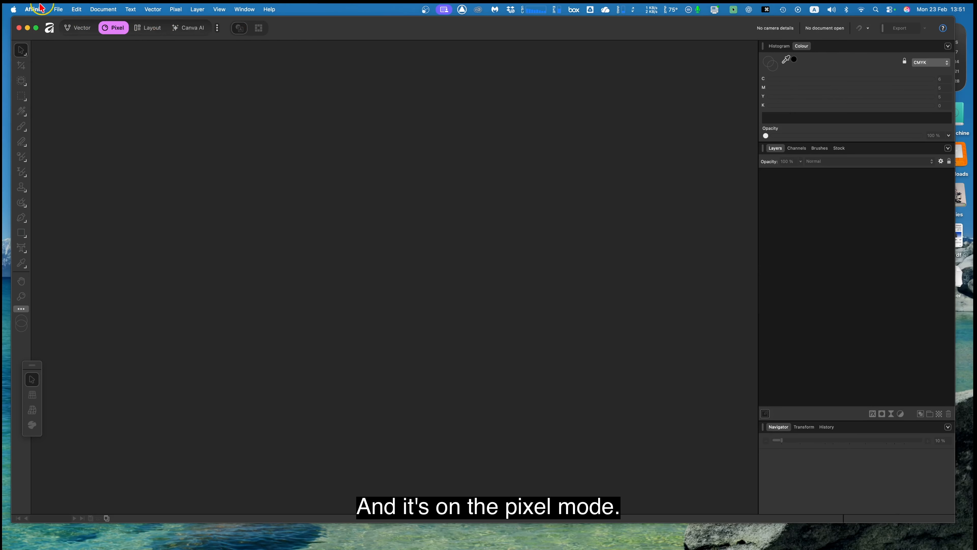
Open the recent document "Retro Comic Colour Mastery Course in Affinity.af" and deselect its comic image.
click(59, 10)
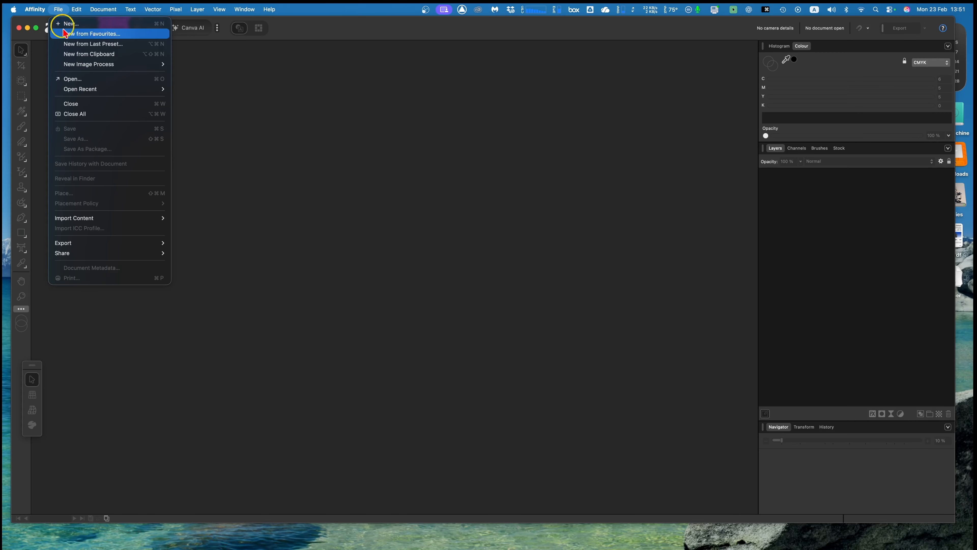
mouse_move(86, 90)
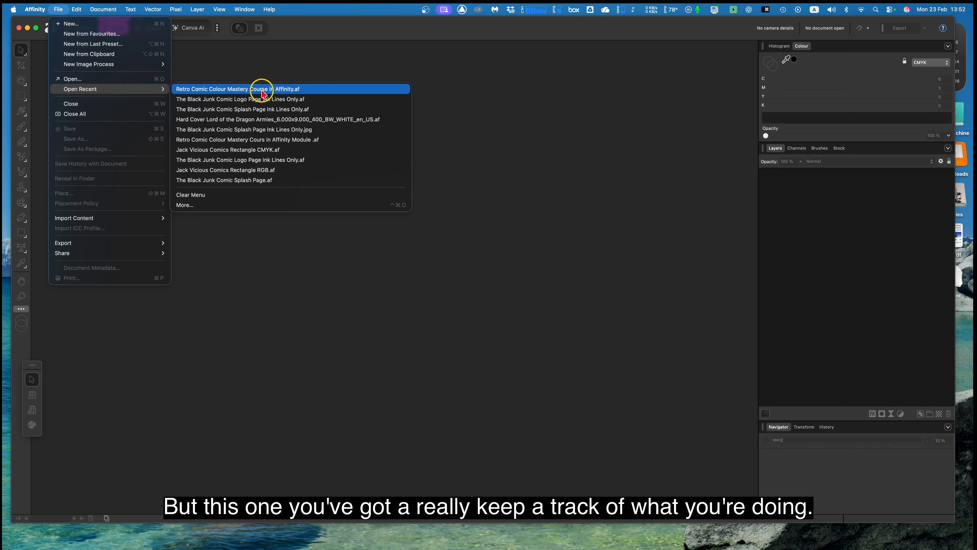
click(236, 89)
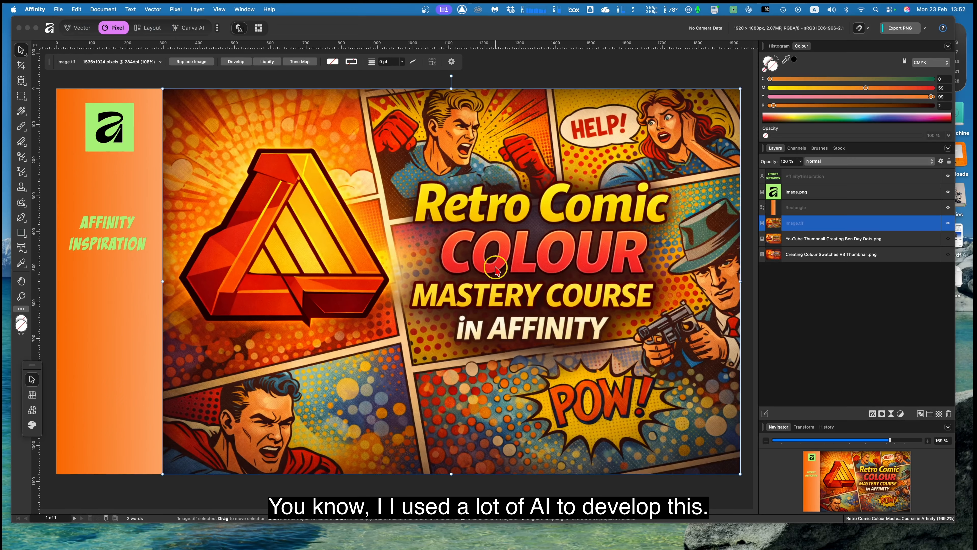
click(446, 199)
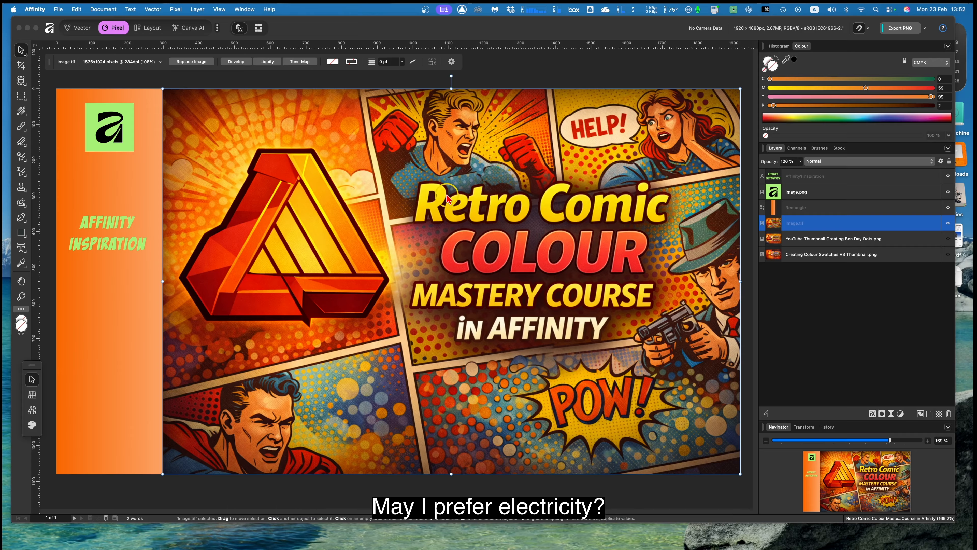
click(497, 97)
click(496, 85)
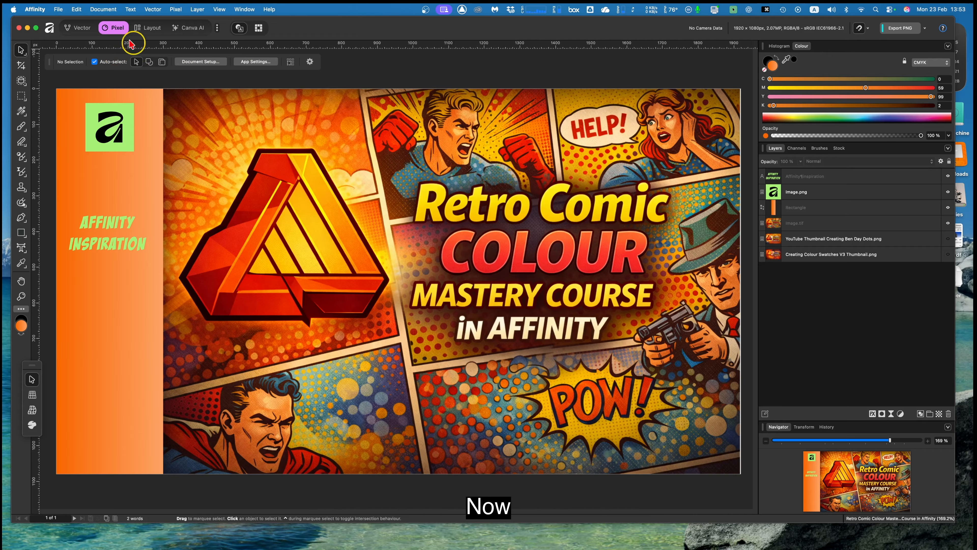
Export the document as a Canva Design to the Canva Uploads folder with Show in Browser enabled.
click(59, 9)
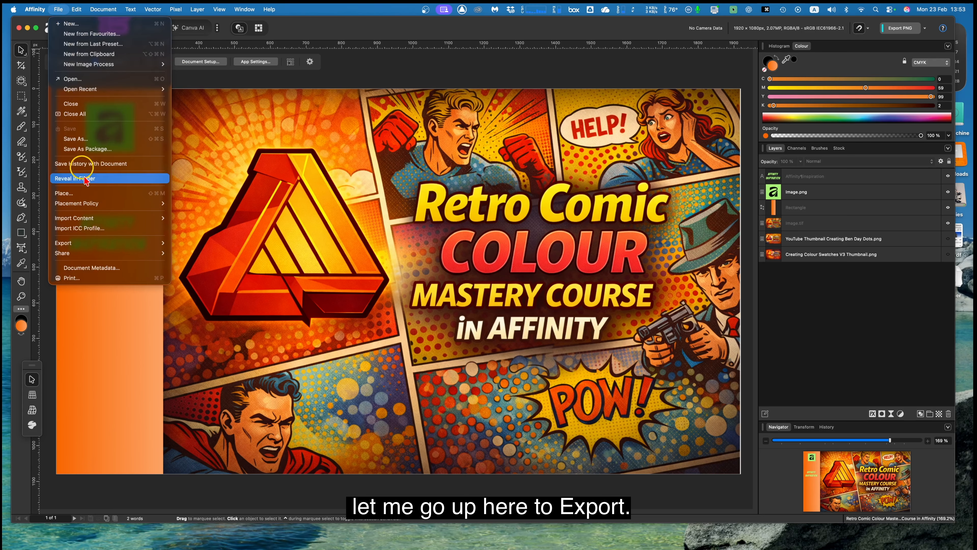
mouse_move(124, 245)
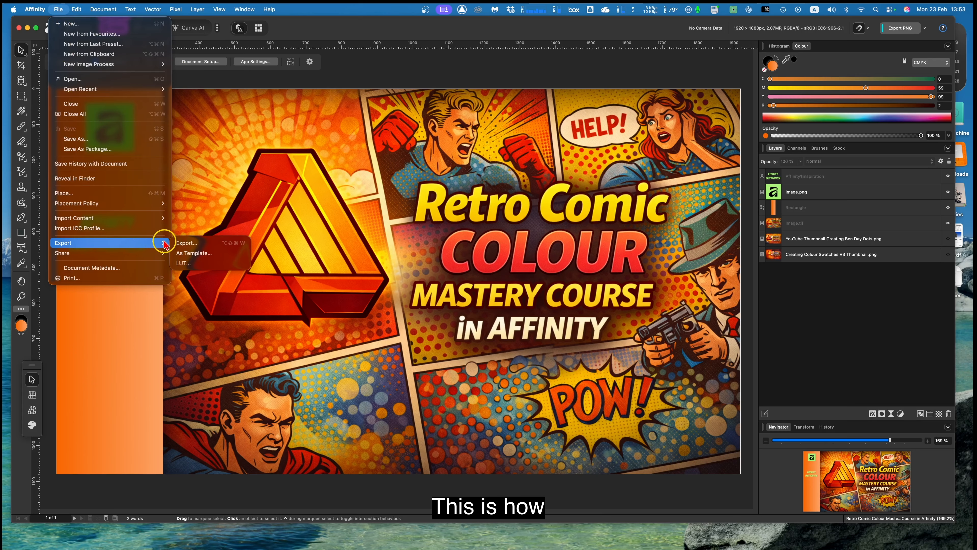
click(190, 251)
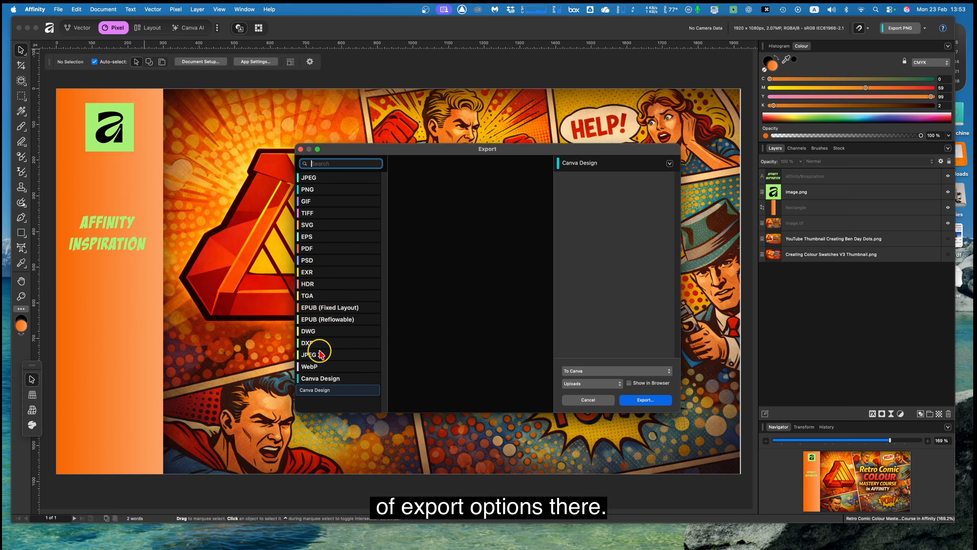
click(315, 389)
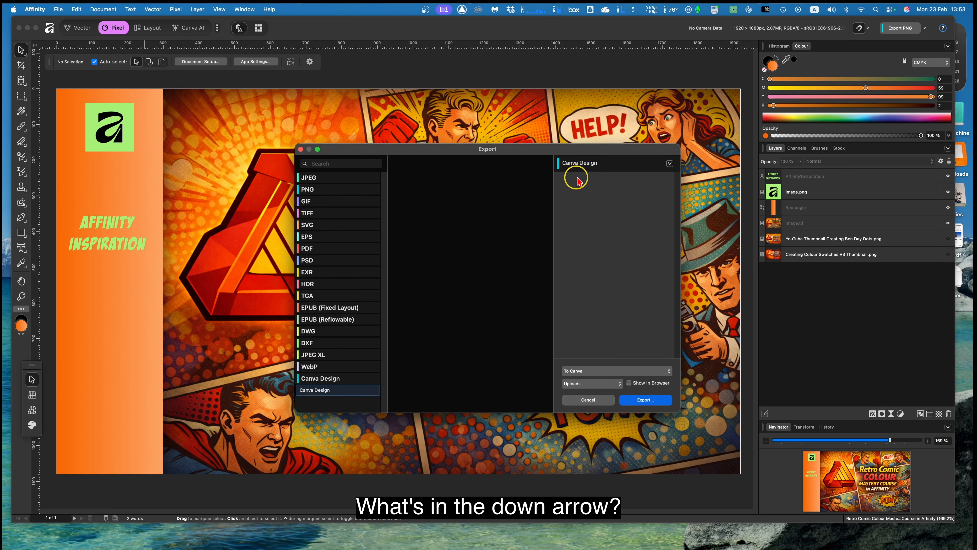
click(670, 164)
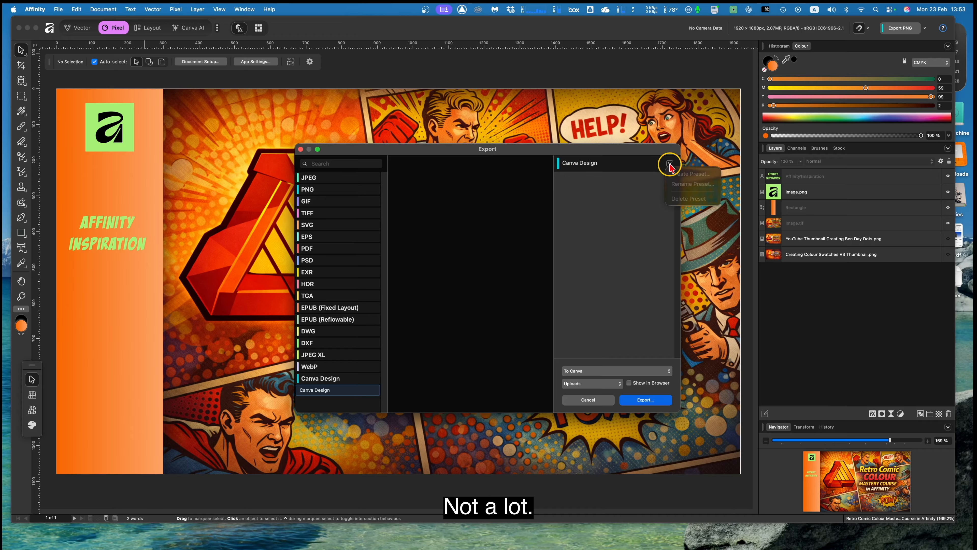
click(646, 161)
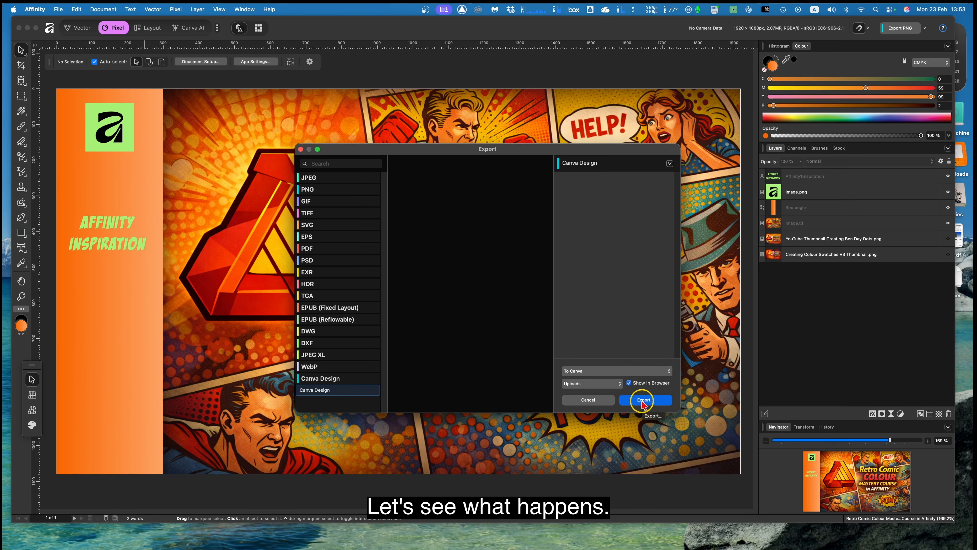
click(644, 401)
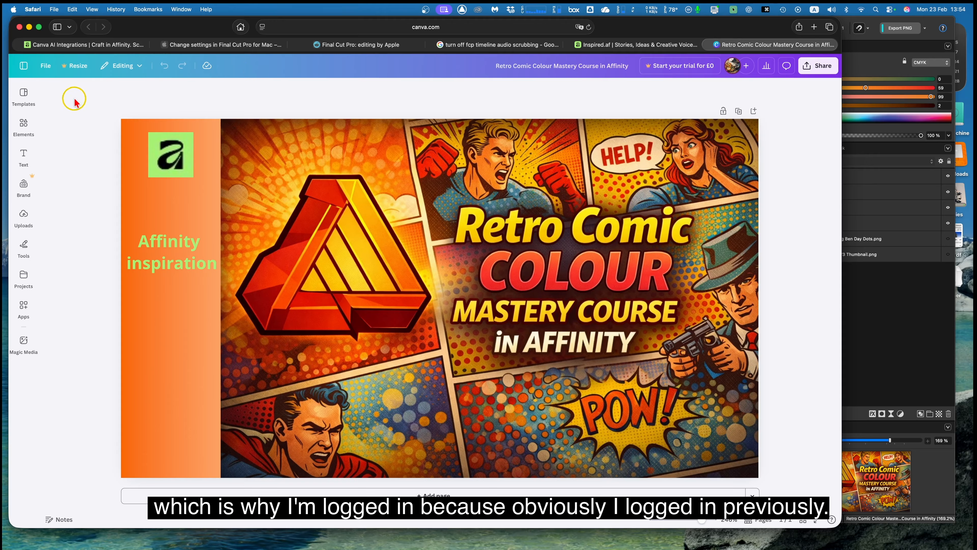
Look through Canva's Templates, Elements, Text, Brand, Tools and Uploads options beside the exported design.
click(24, 99)
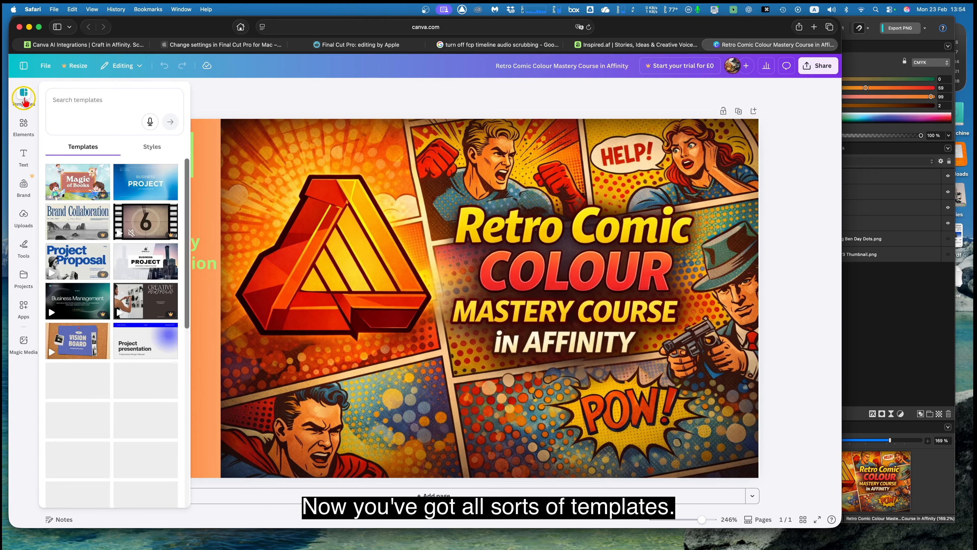
click(25, 122)
click(25, 160)
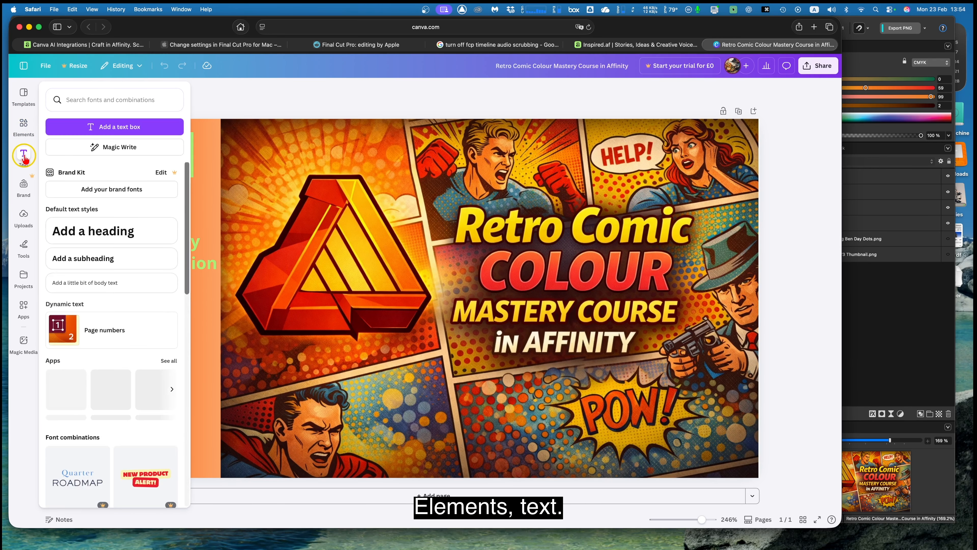
click(25, 184)
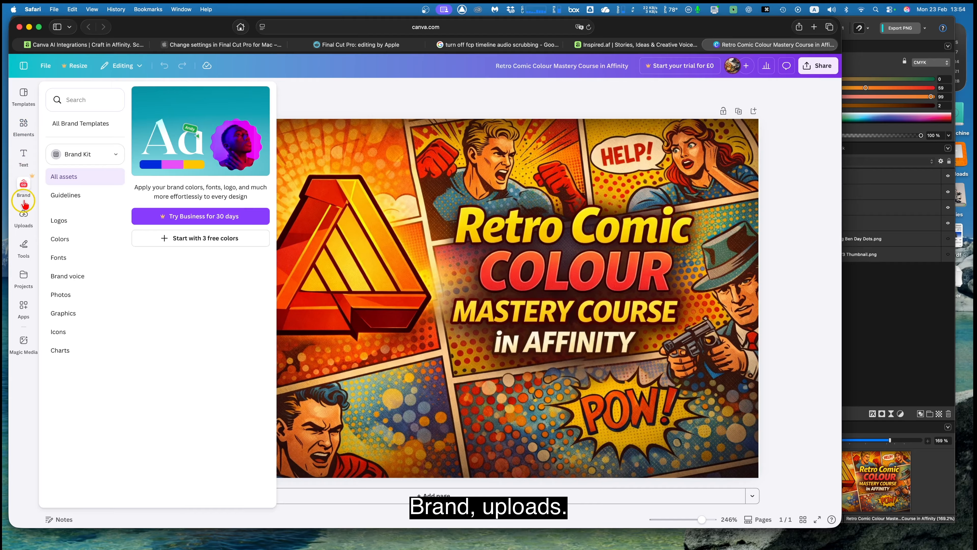
click(24, 214)
click(26, 226)
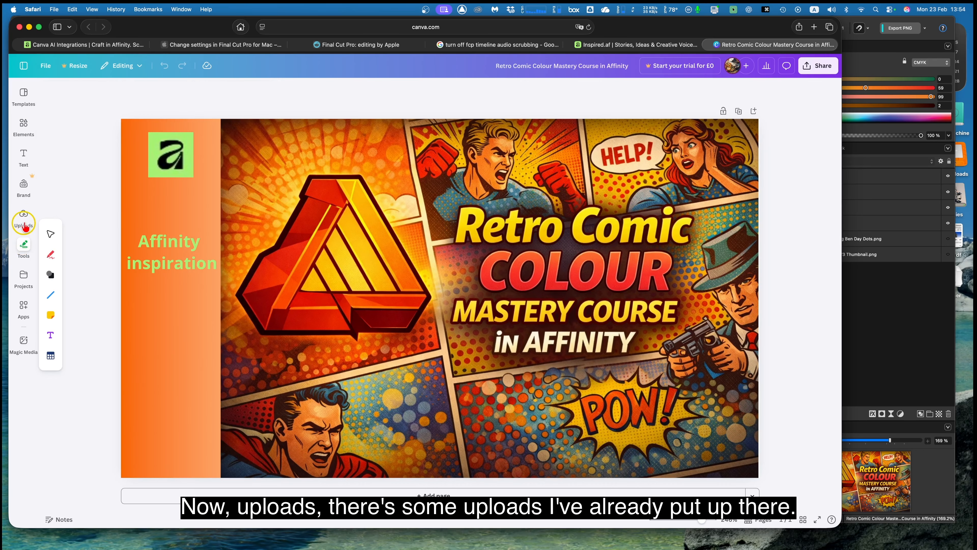
click(25, 226)
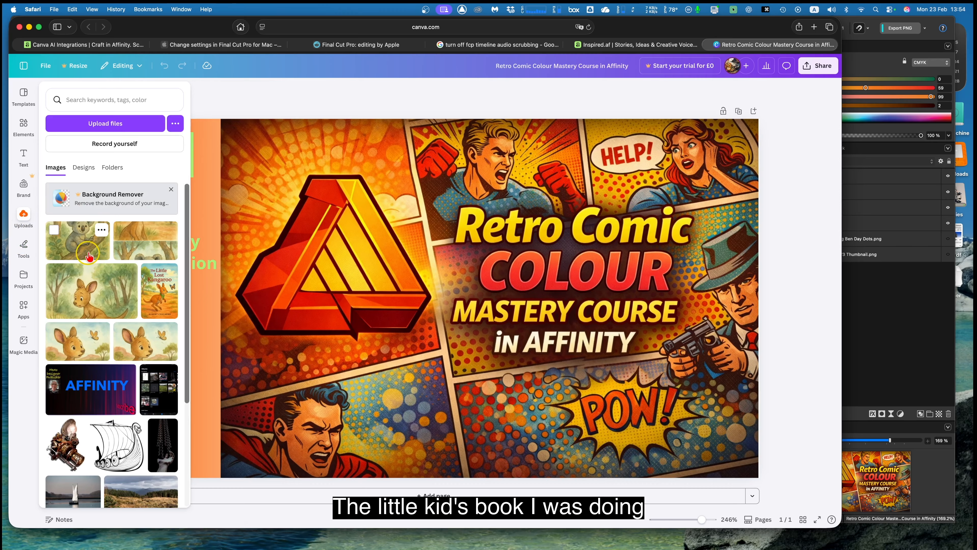
Add the uploaded woodland kangaroo picture, The Little Lost Kangaroo cover and the AFFINITY graphic to the page, and browse the remaining uploads.
click(99, 294)
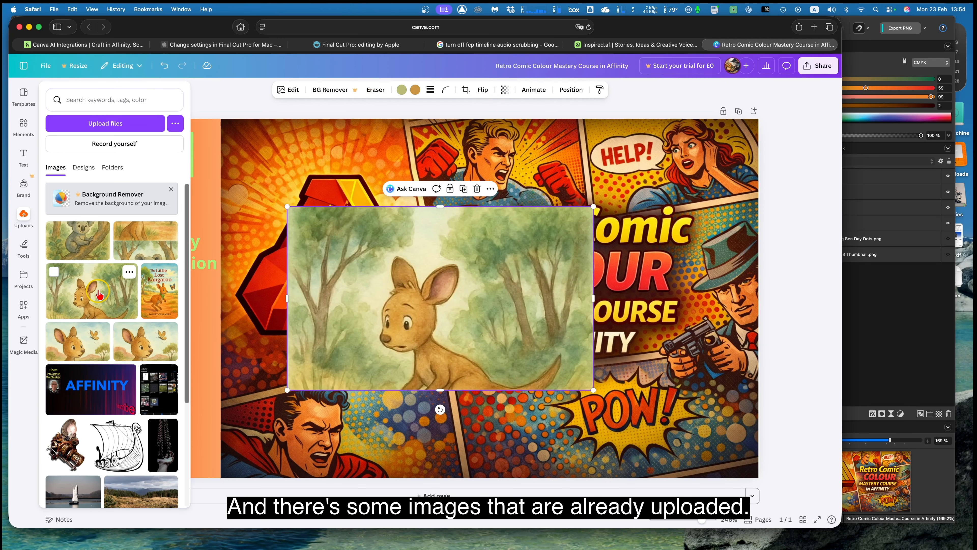
click(159, 298)
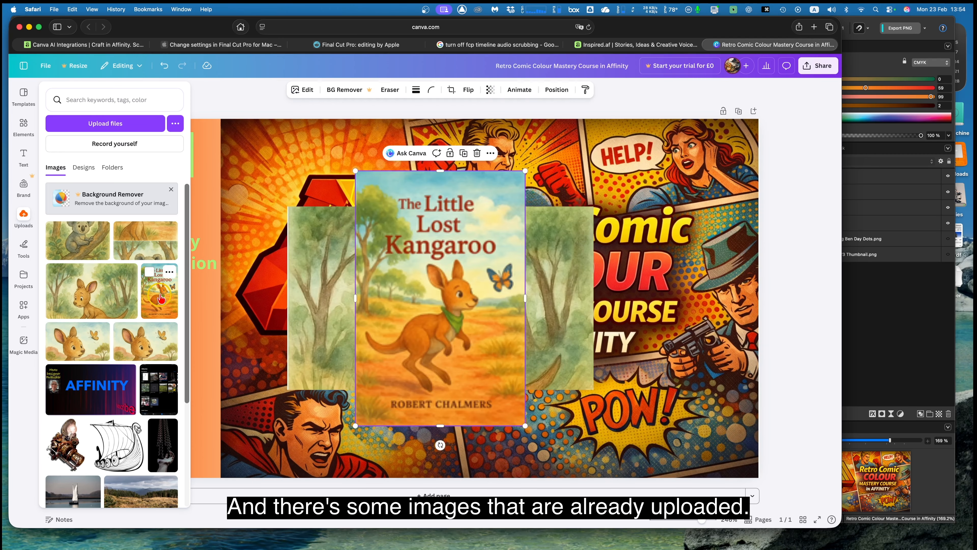
scroll(146, 305, down, 1)
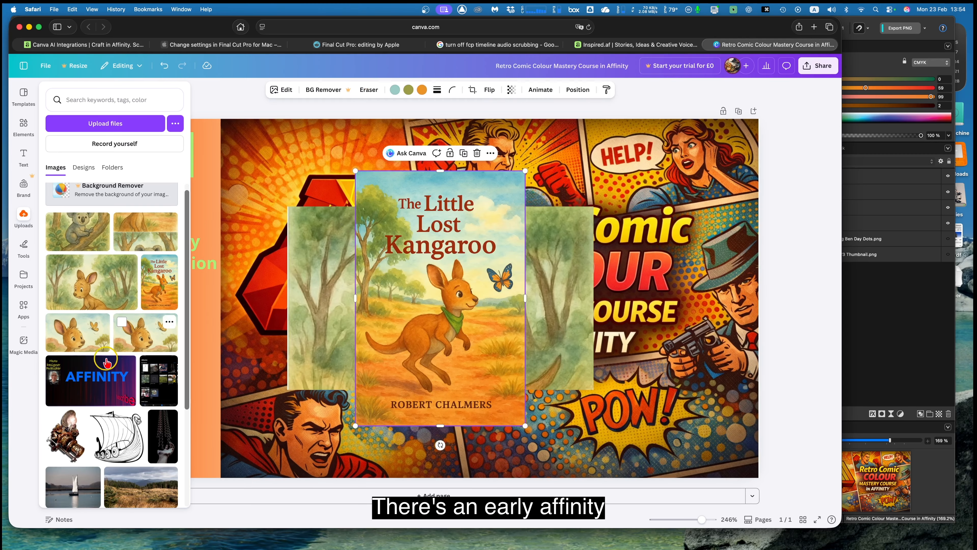
click(103, 381)
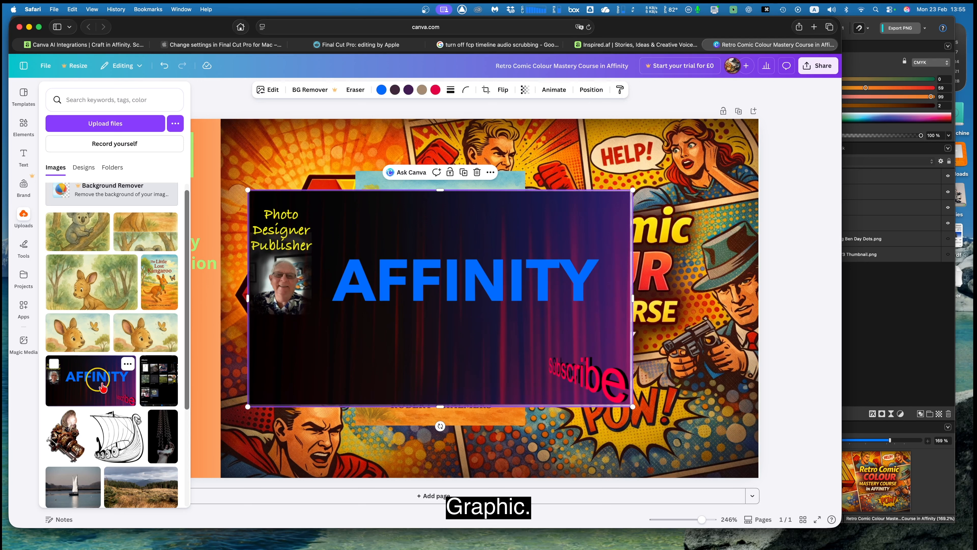
scroll(103, 386, down, 3)
scroll(103, 390, down, 5)
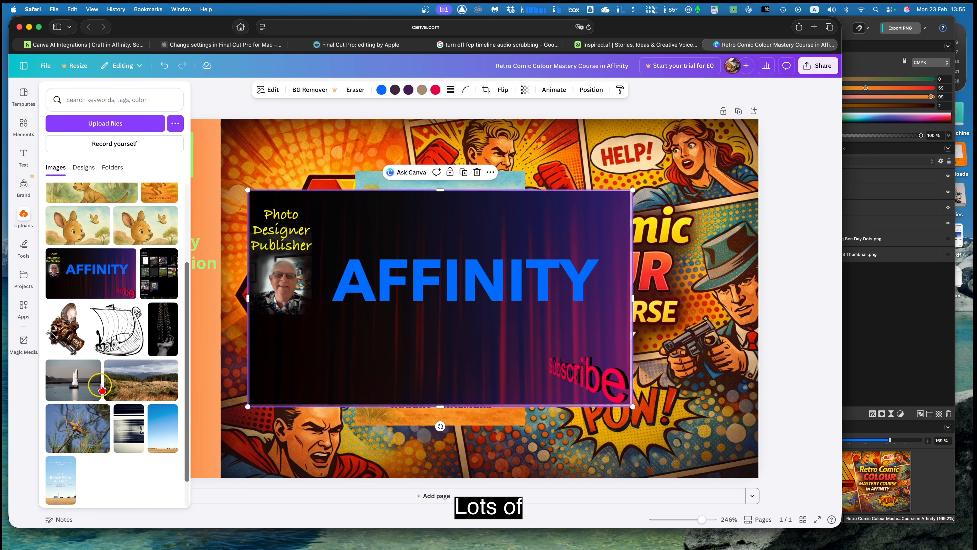
scroll(96, 400, down, 2)
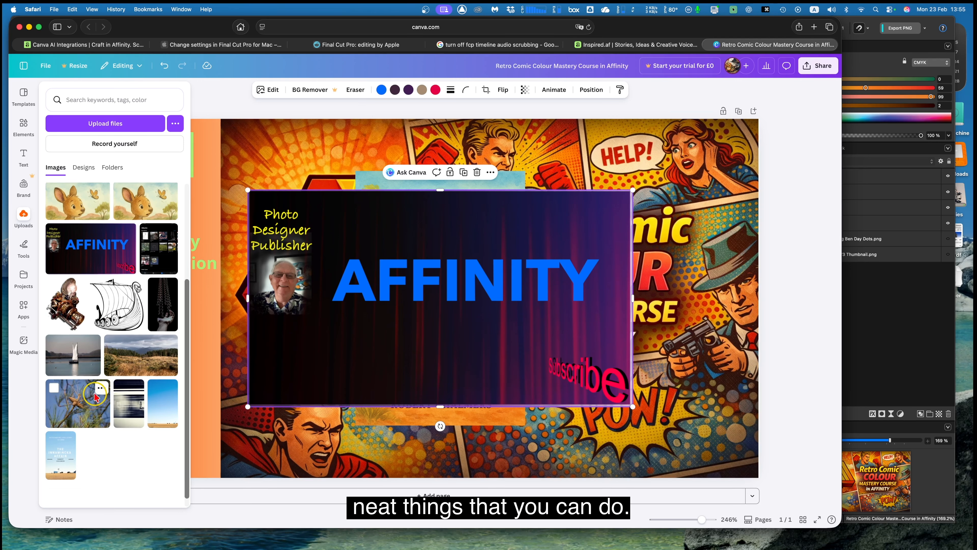
scroll(93, 402, up, 8)
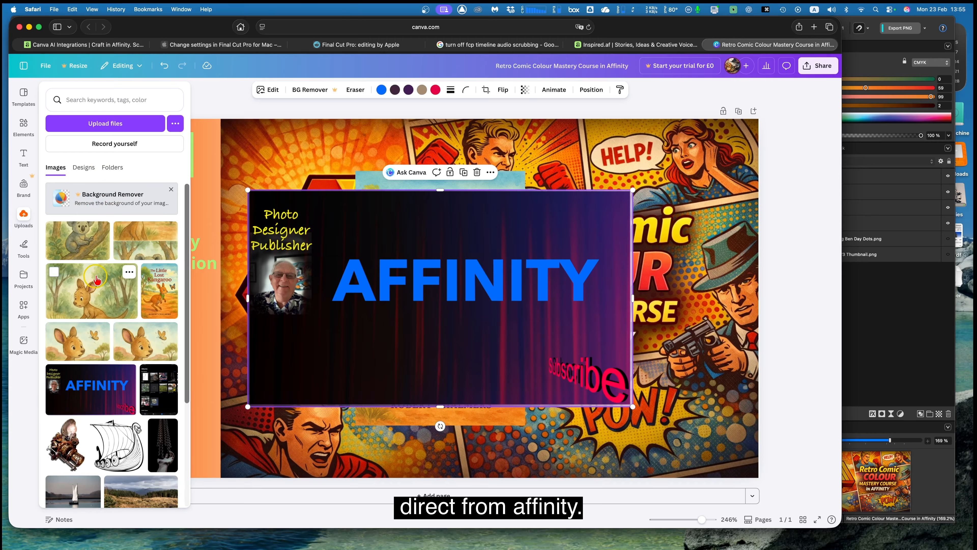
click(27, 97)
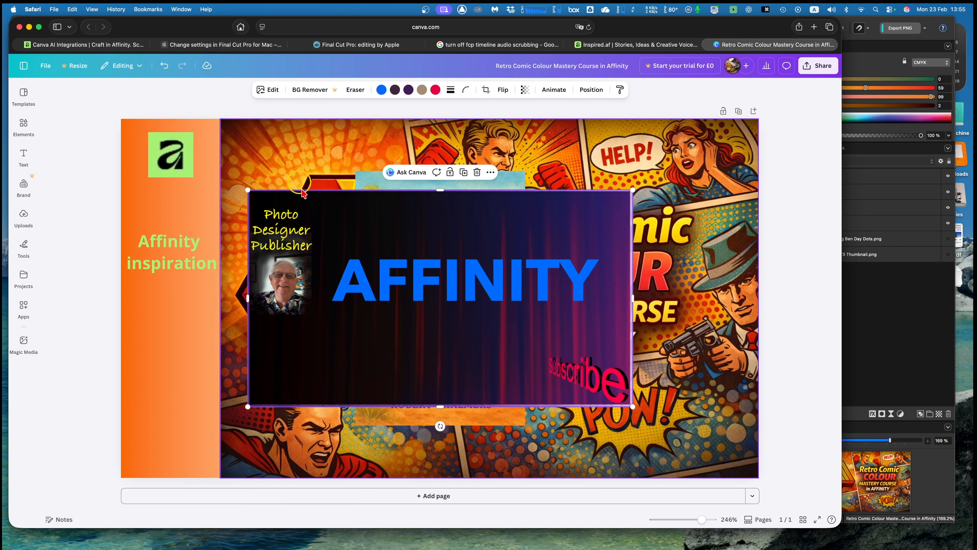
Delete the AFFINITY graphic, The Little Lost Kangaroo cover and the woodland kangaroo picture from the page.
click(477, 172)
click(440, 203)
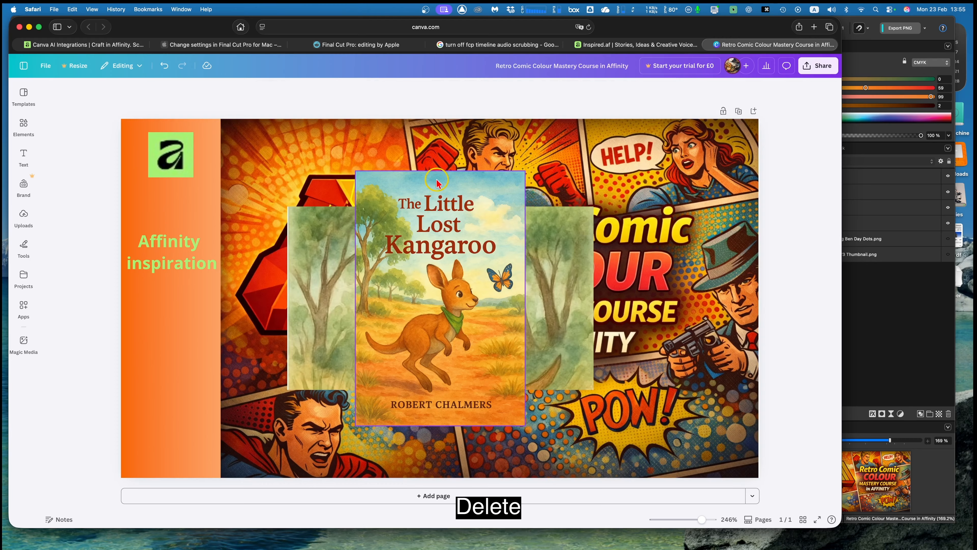
click(438, 190)
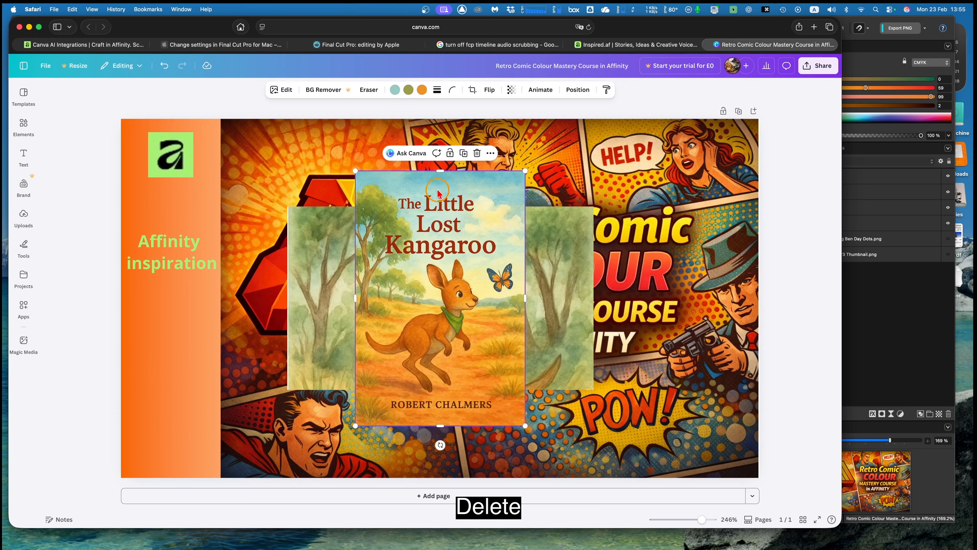
click(477, 153)
click(408, 244)
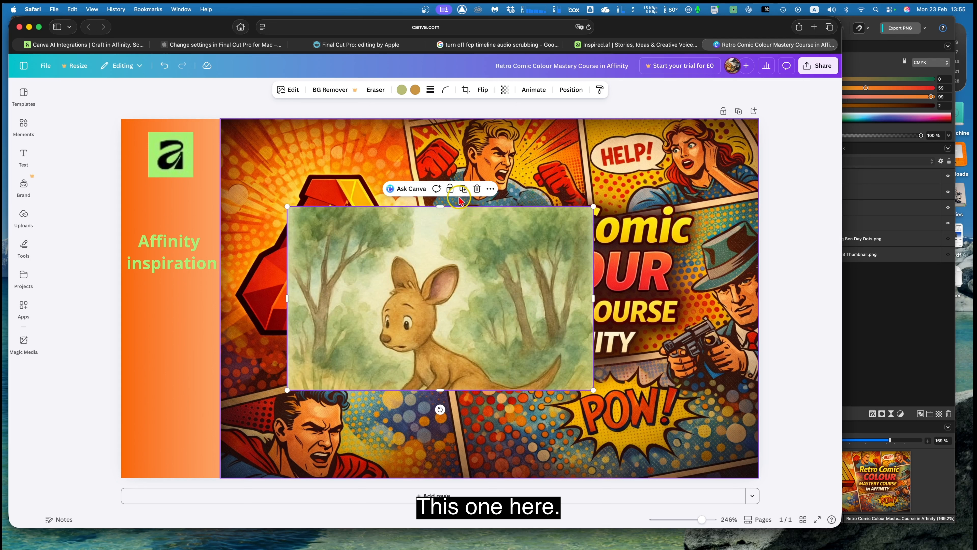
click(478, 189)
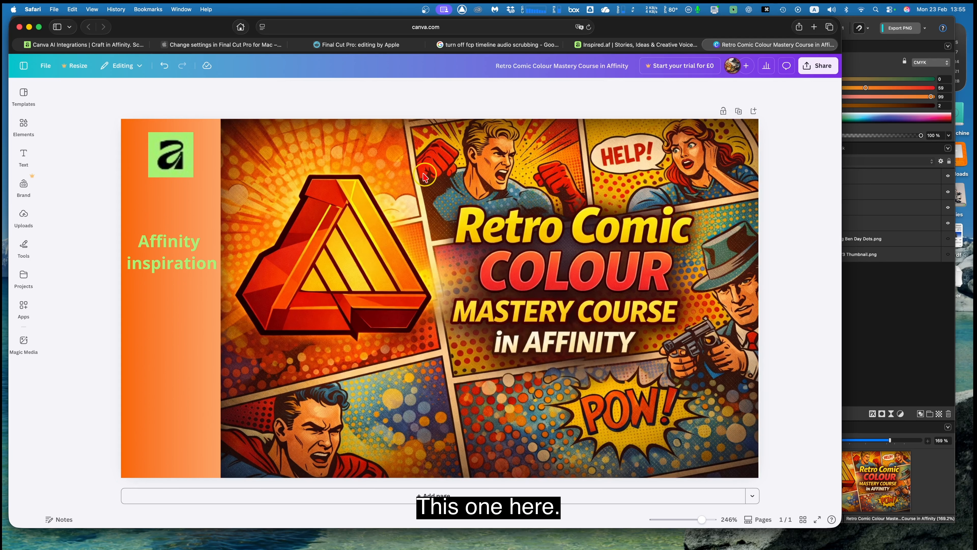
Open the image editing options for the large Retro Comic Colour Mastery Course picture.
click(404, 167)
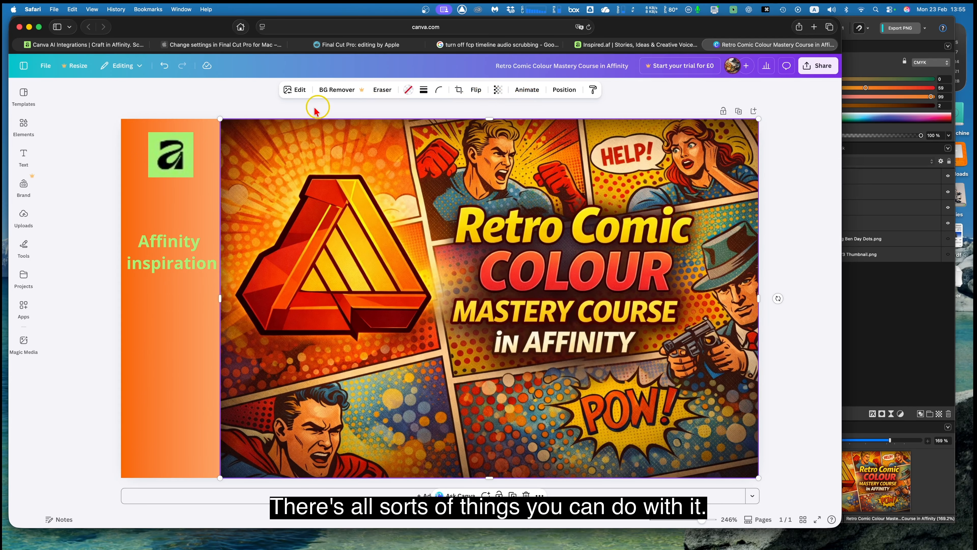
click(296, 91)
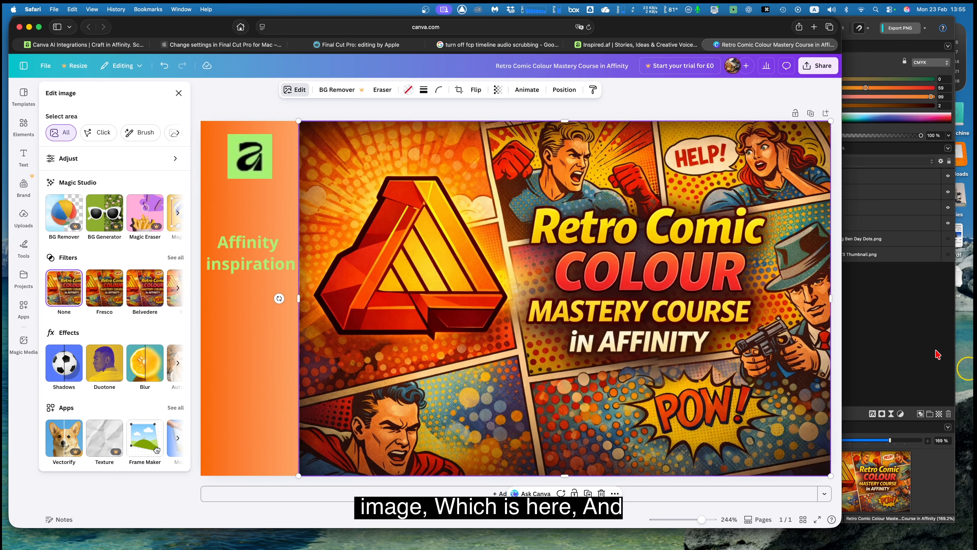
Switch to Affinity, move its window lower on the desktop, and return to the Canva design in Safari.
click(914, 335)
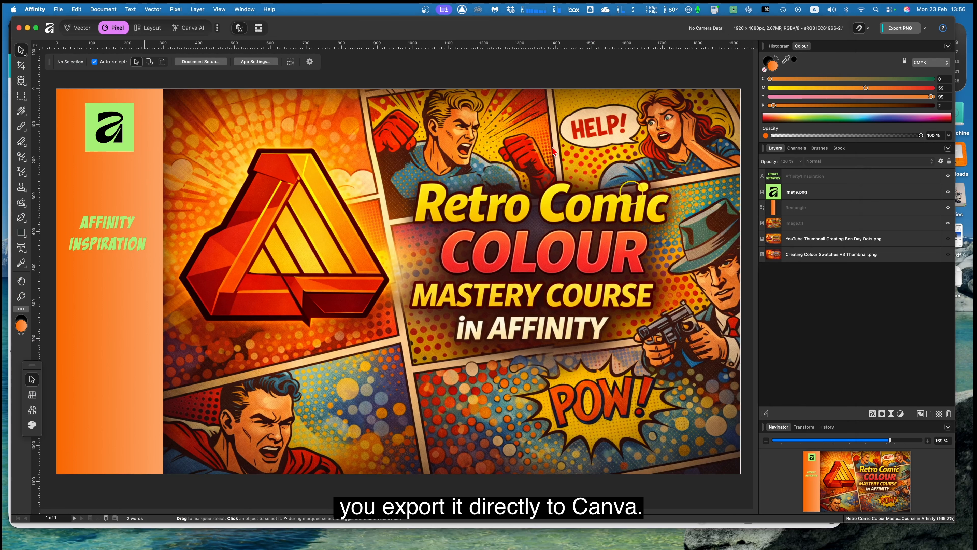
drag(397, 32, 413, 118)
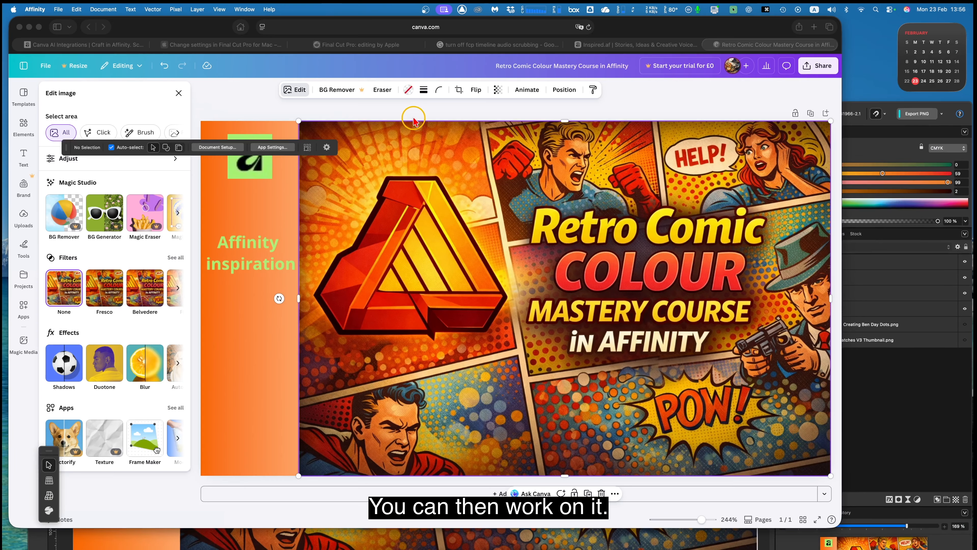
click(292, 70)
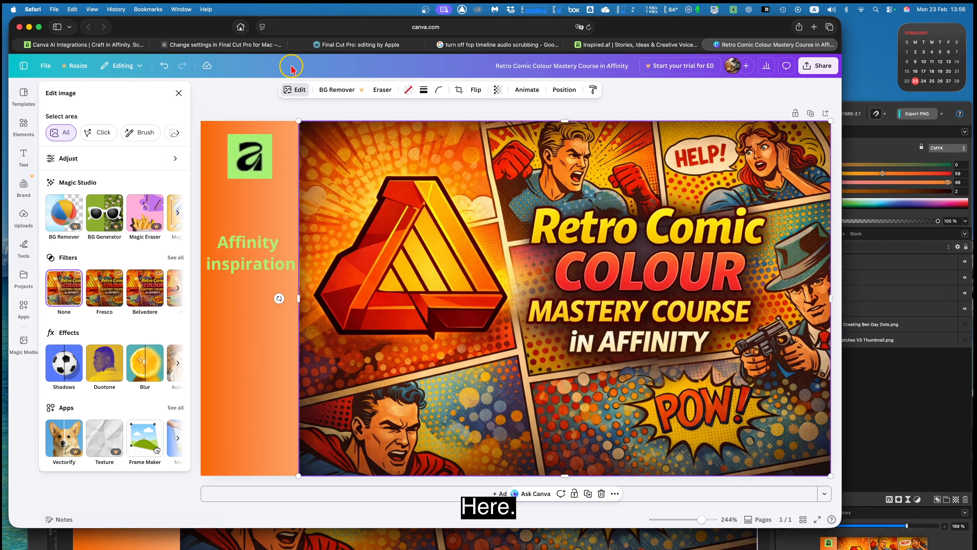